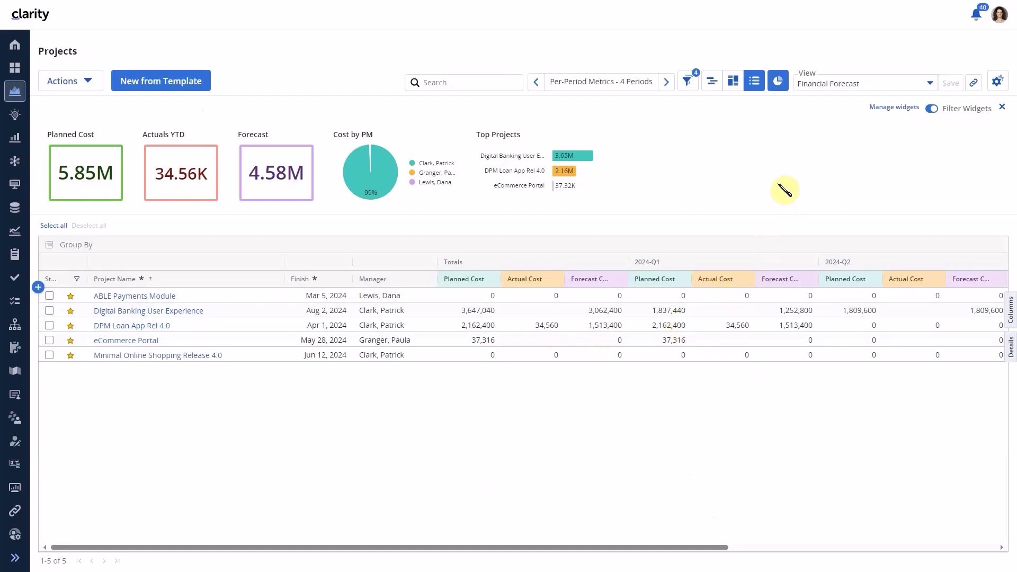
Set Spanish as the display language in General settings and close the settings dialog
click(1001, 16)
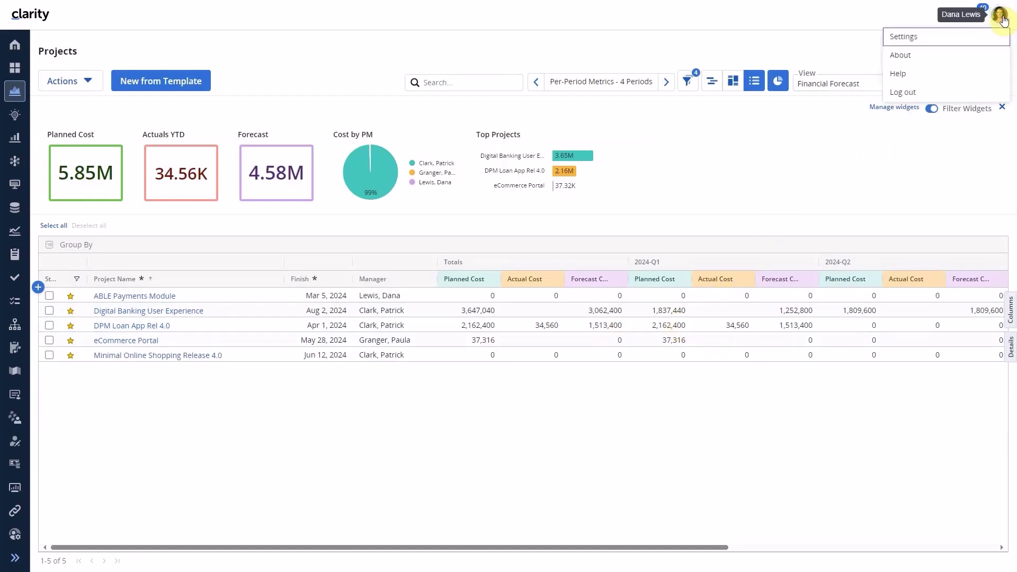
click(943, 36)
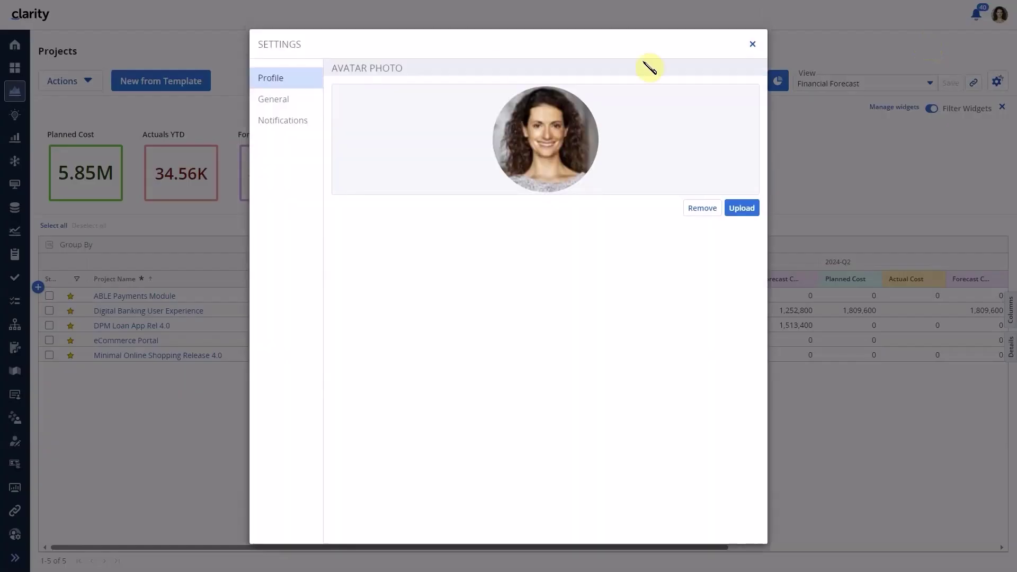
click(273, 99)
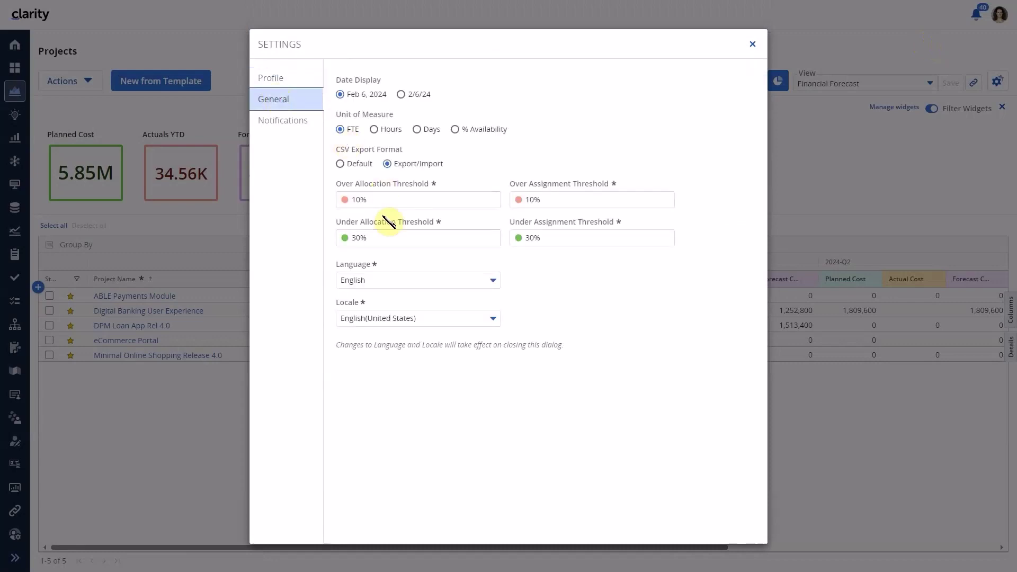
click(371, 281)
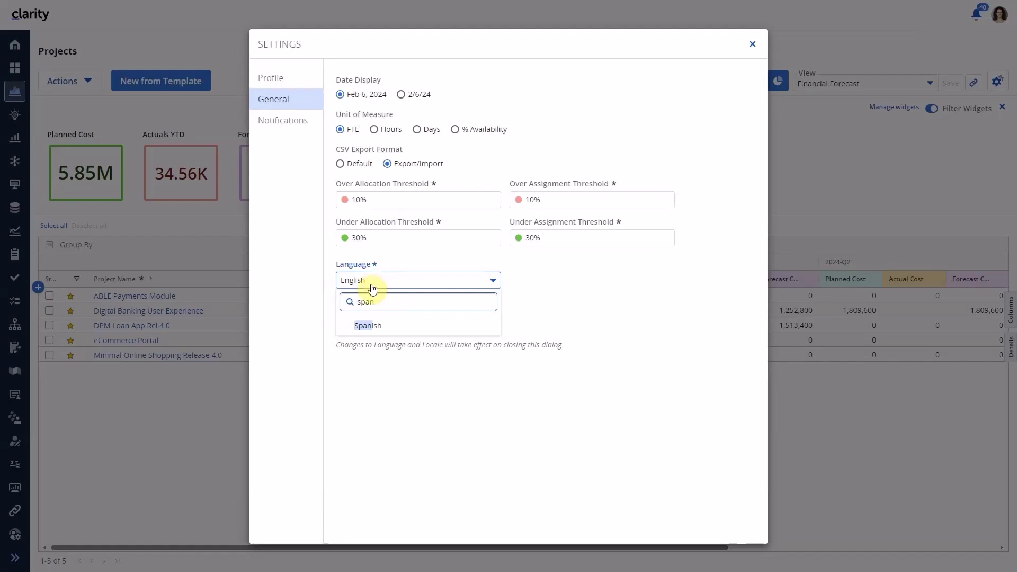
click(369, 326)
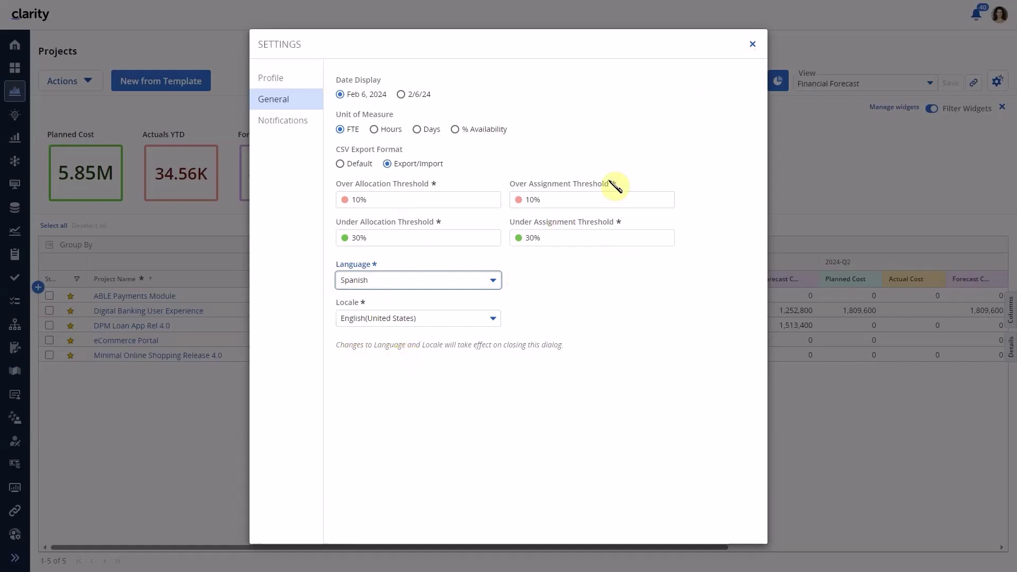
click(752, 47)
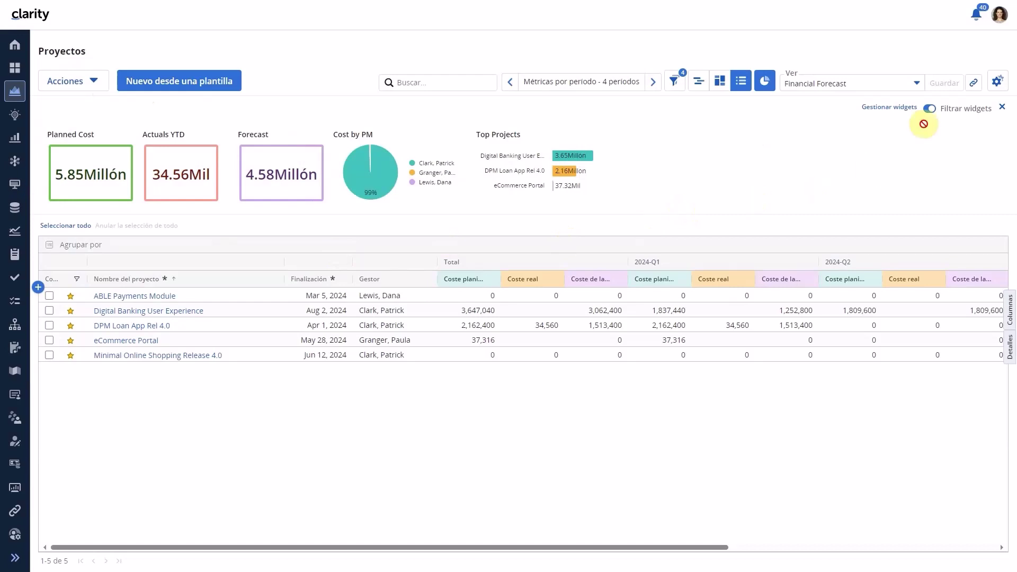
Open the avatar menu on the Spanish-language Projects page
click(1000, 14)
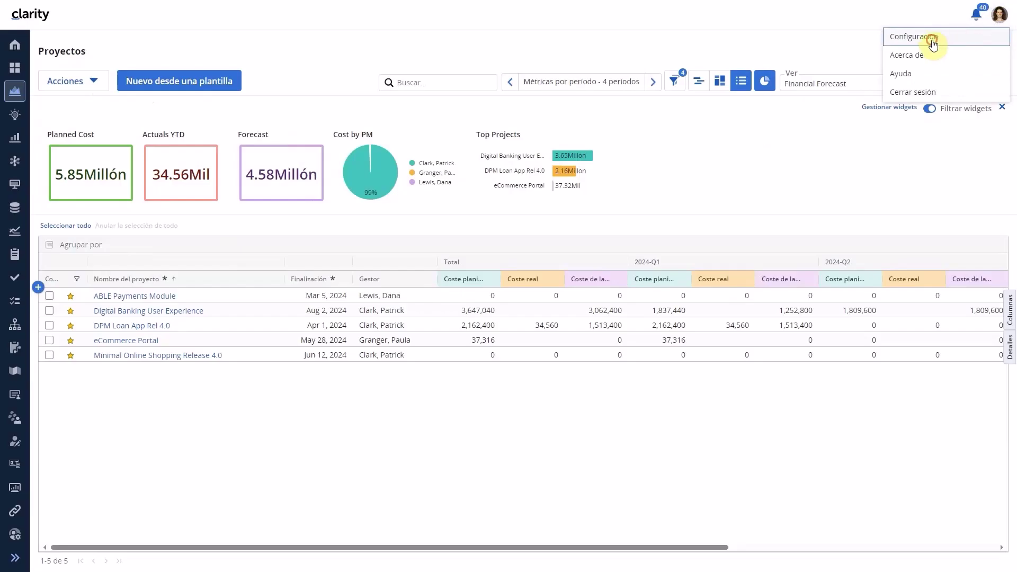
Choose Español as the regional format in Configuración > General and close the settings
click(964, 38)
click(285, 97)
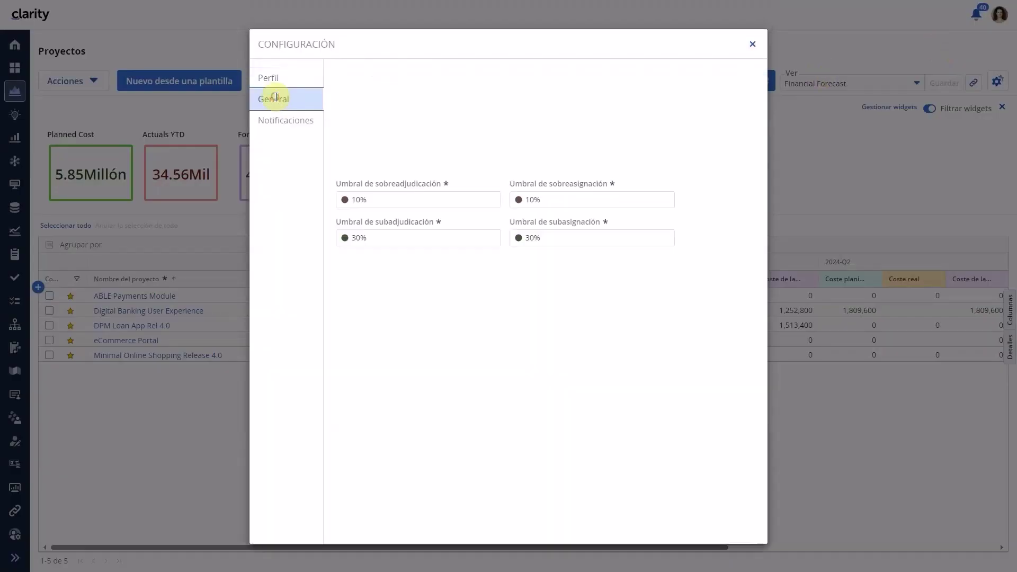
click(370, 320)
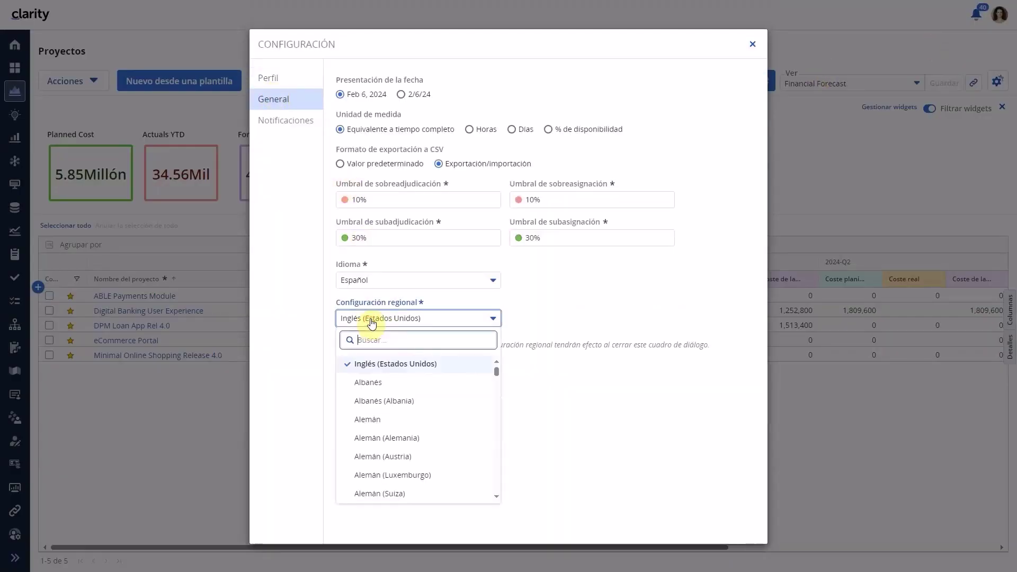
text(esp)
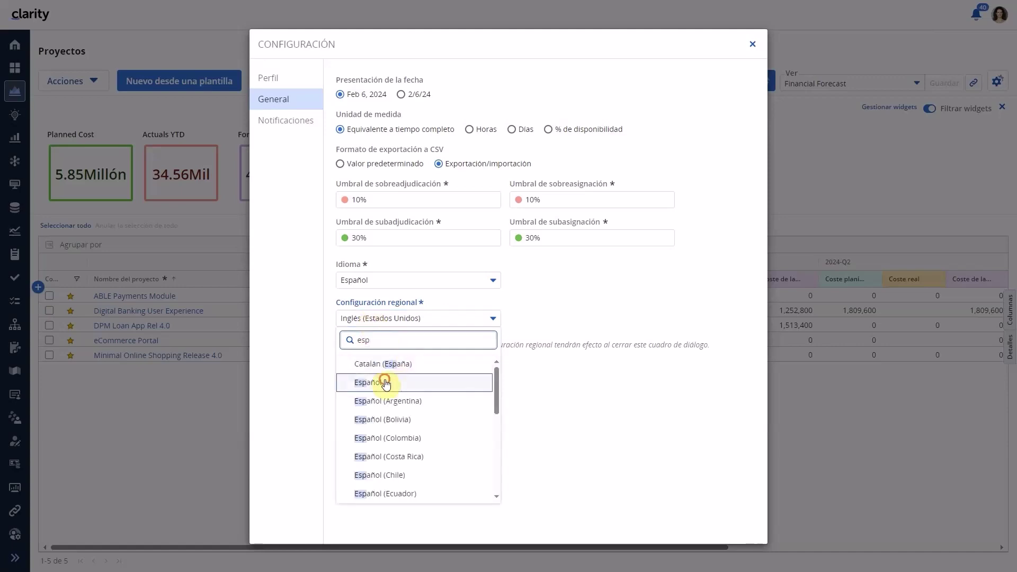
click(379, 382)
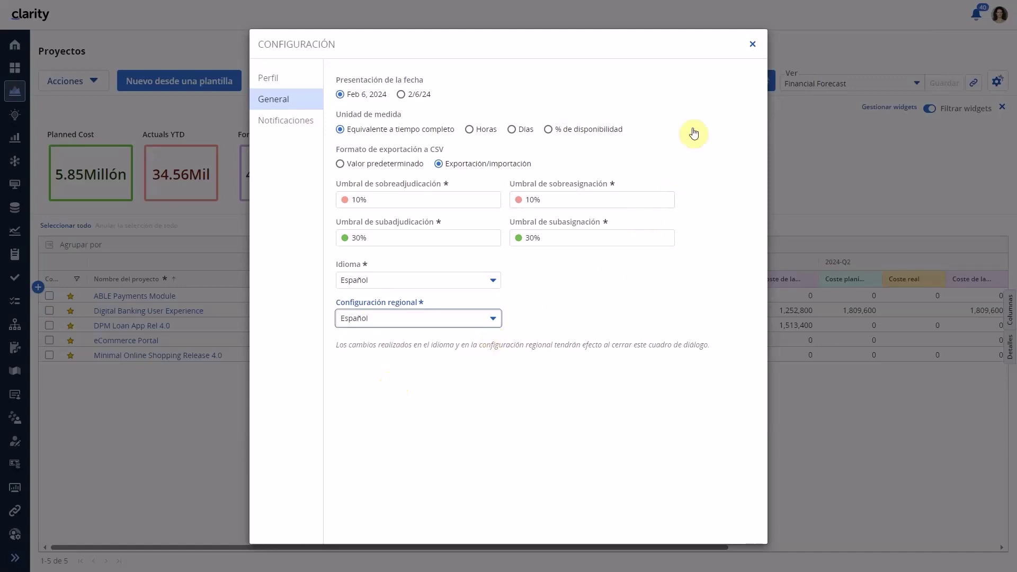
click(753, 44)
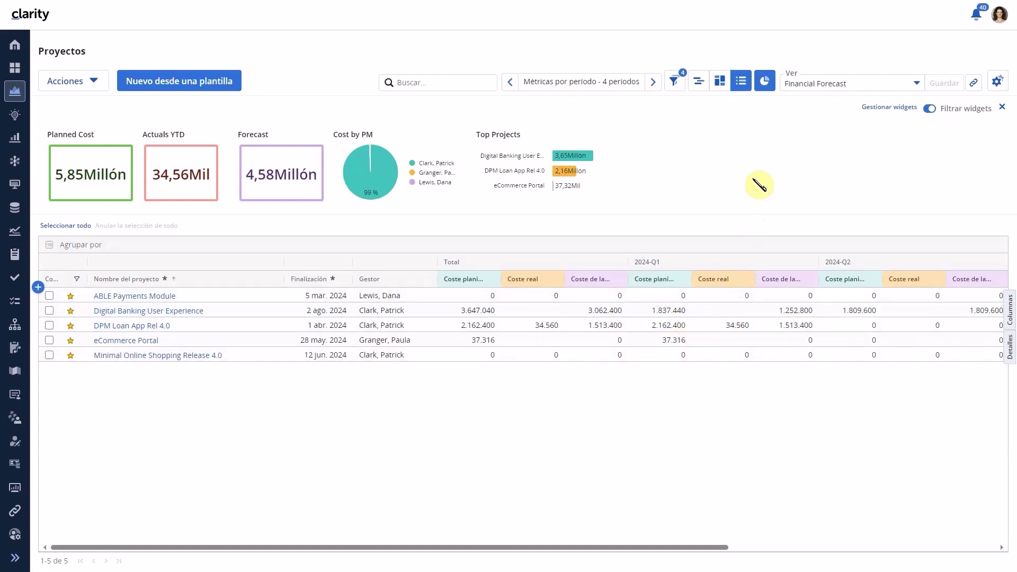
Set the language to Inglés and the regional format to English (United States), then close settings
click(1000, 24)
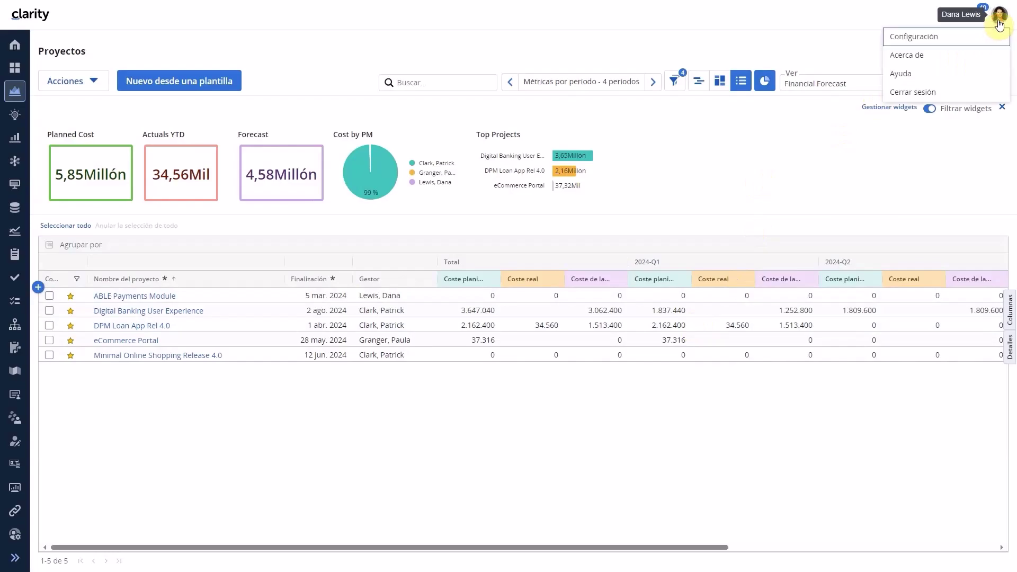
click(925, 38)
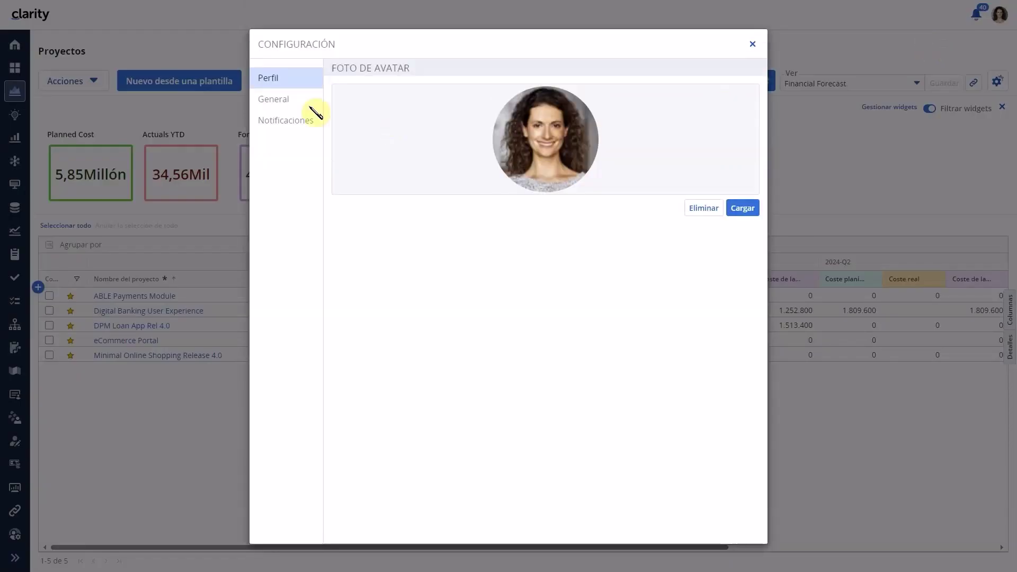
click(291, 100)
click(374, 280)
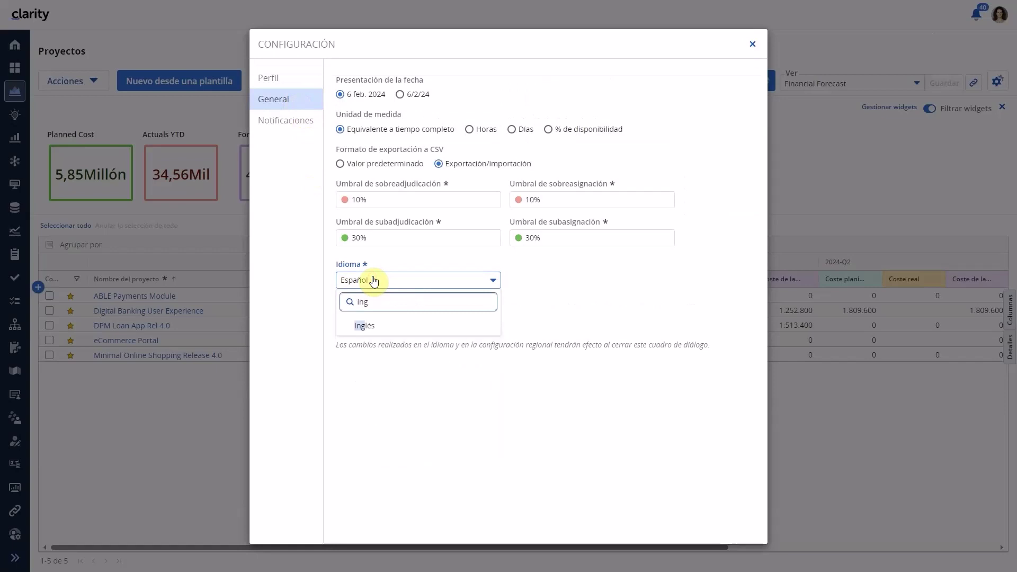
click(366, 326)
click(379, 319)
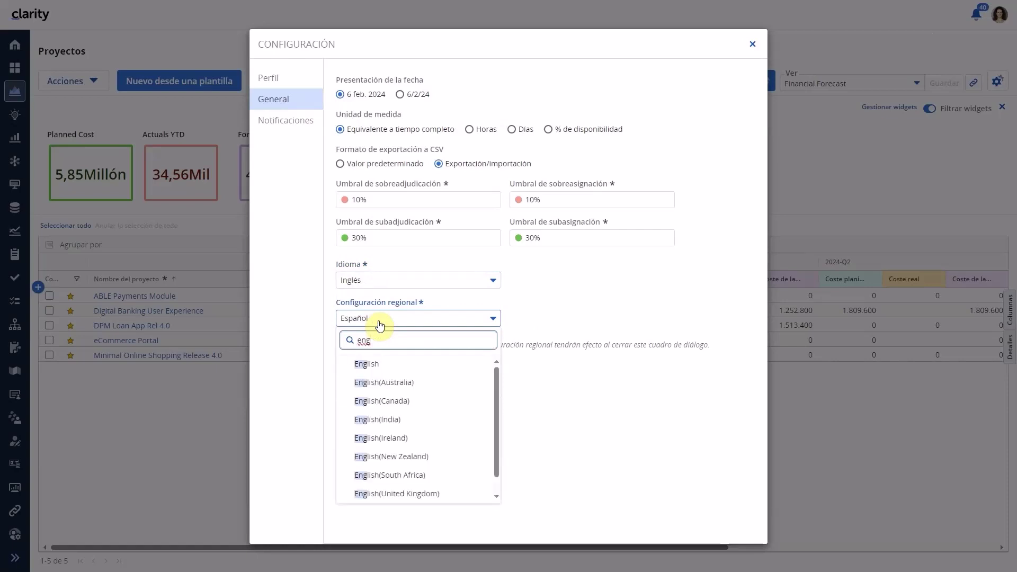
scroll(427, 411, down, 1)
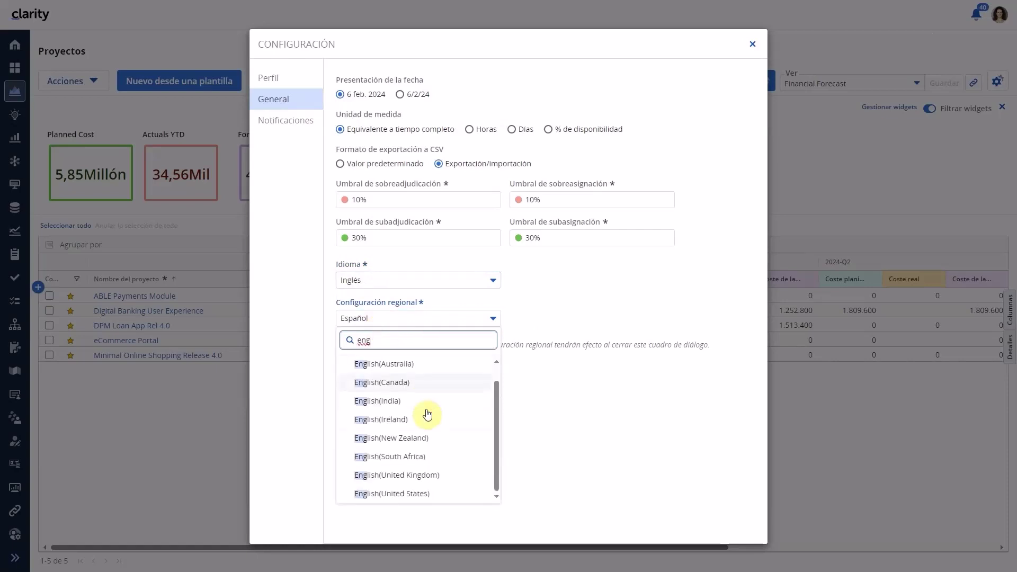
click(414, 494)
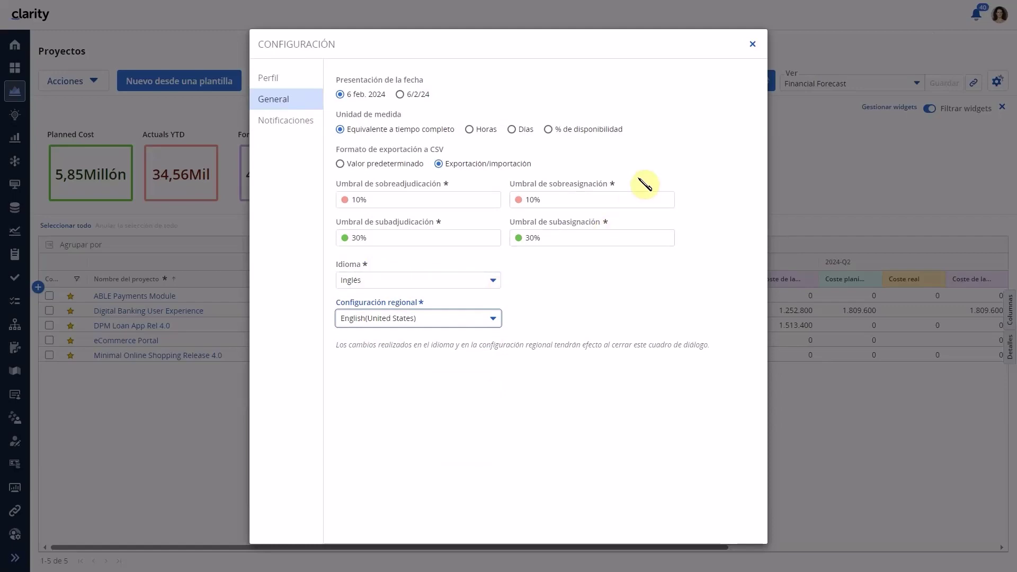
click(753, 45)
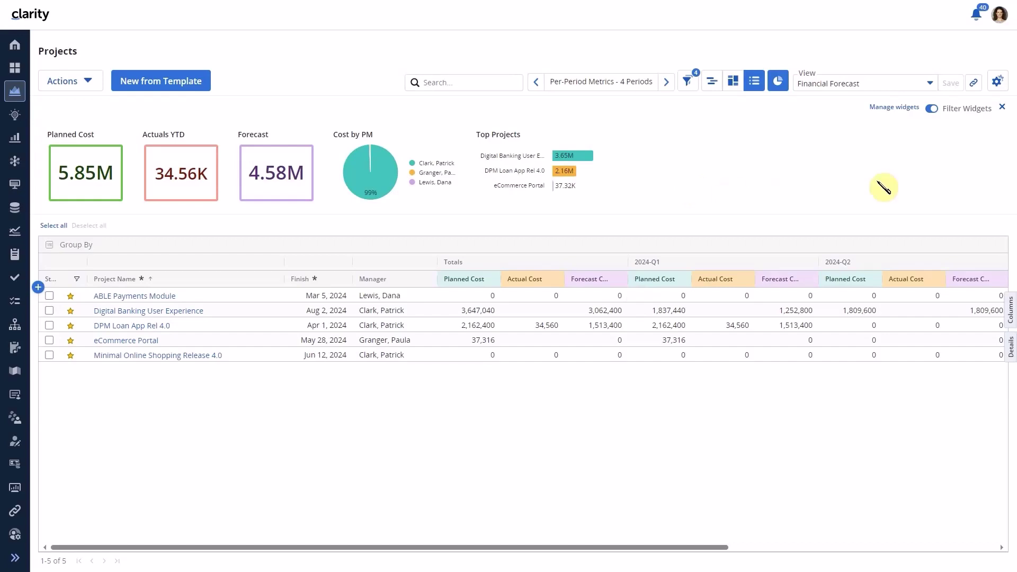
click(1000, 14)
Log out, then sign back in with the admin account
click(925, 91)
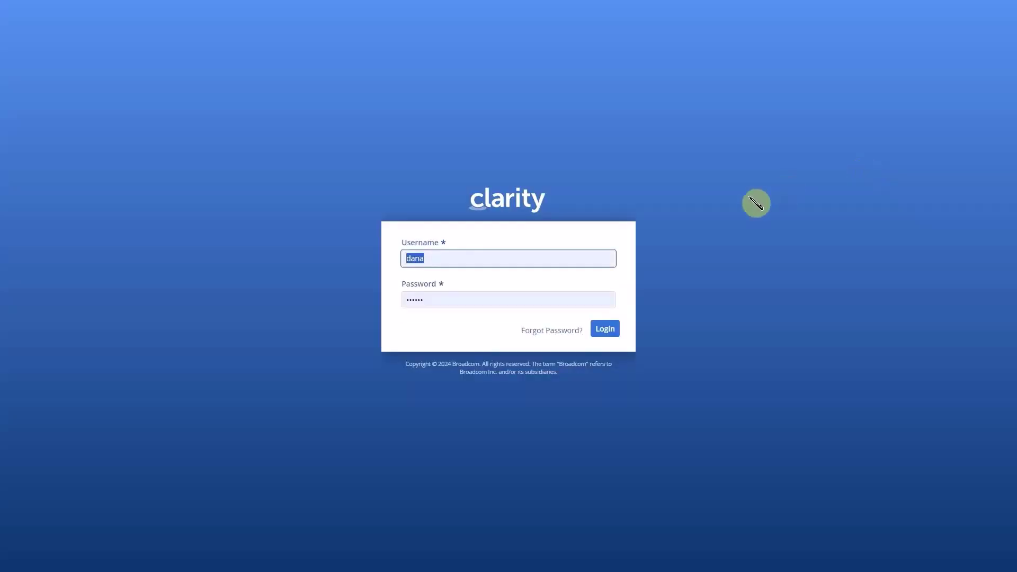
text(admi)
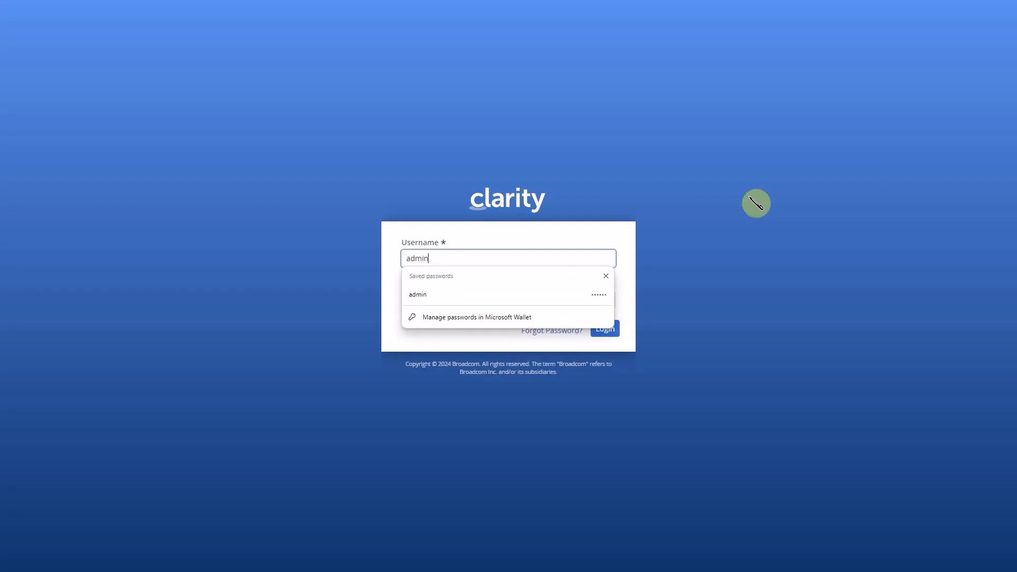
text(n)
key(Return)
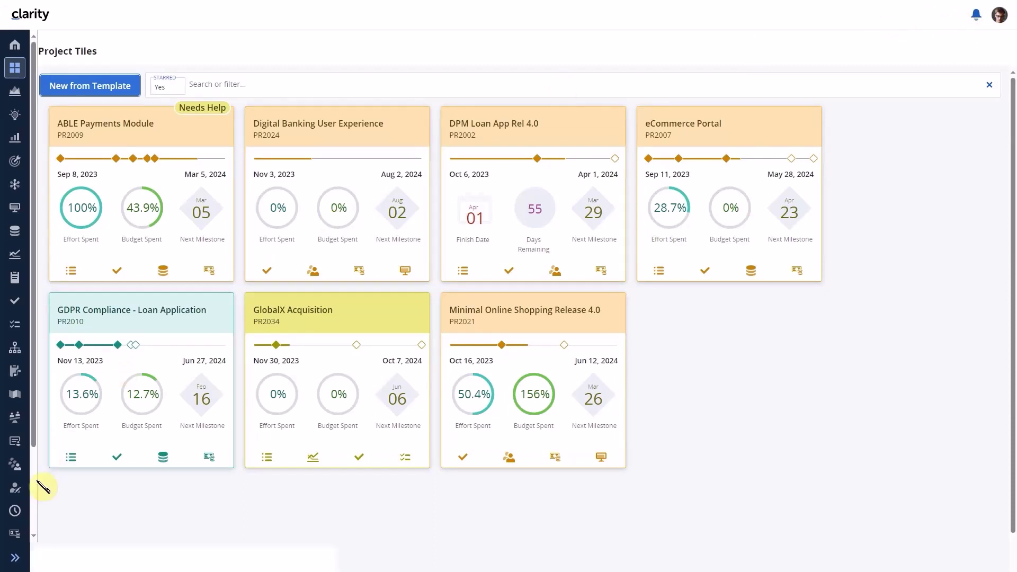
Open Administration > Feature Toggles and select the Global Header Help Icon for Information Center row
scroll(21, 495, down, 2)
click(19, 501)
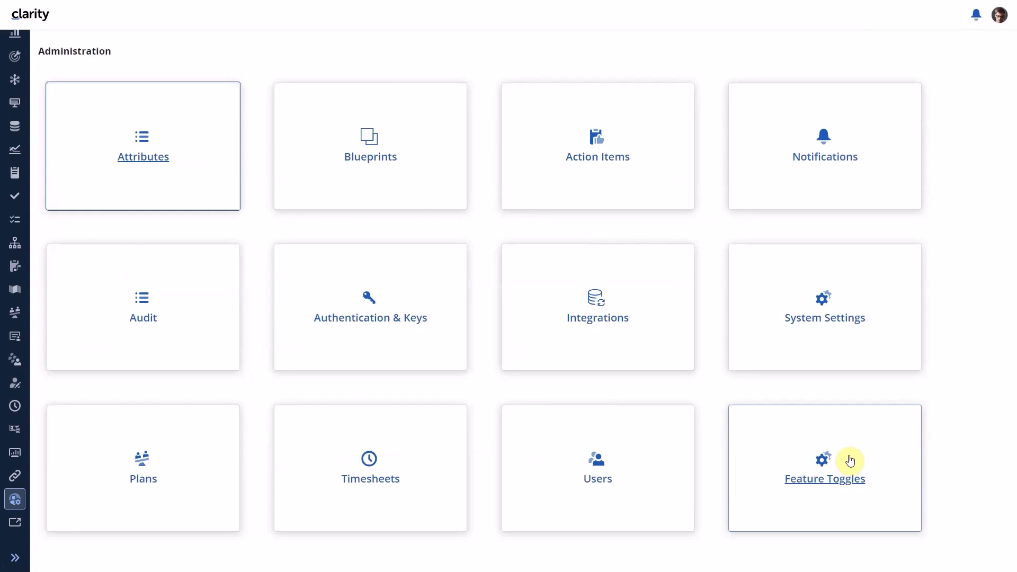
click(850, 461)
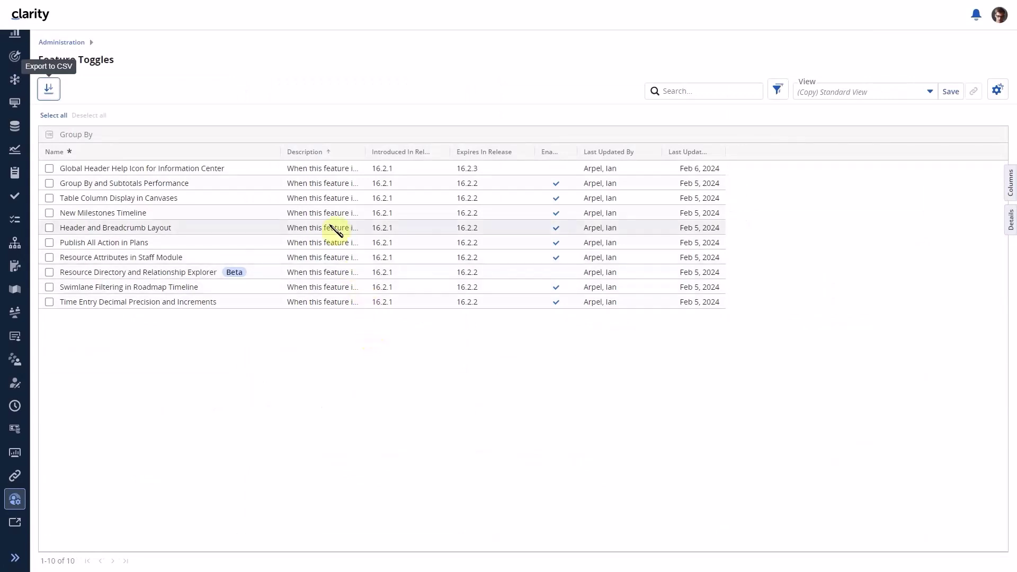
click(216, 169)
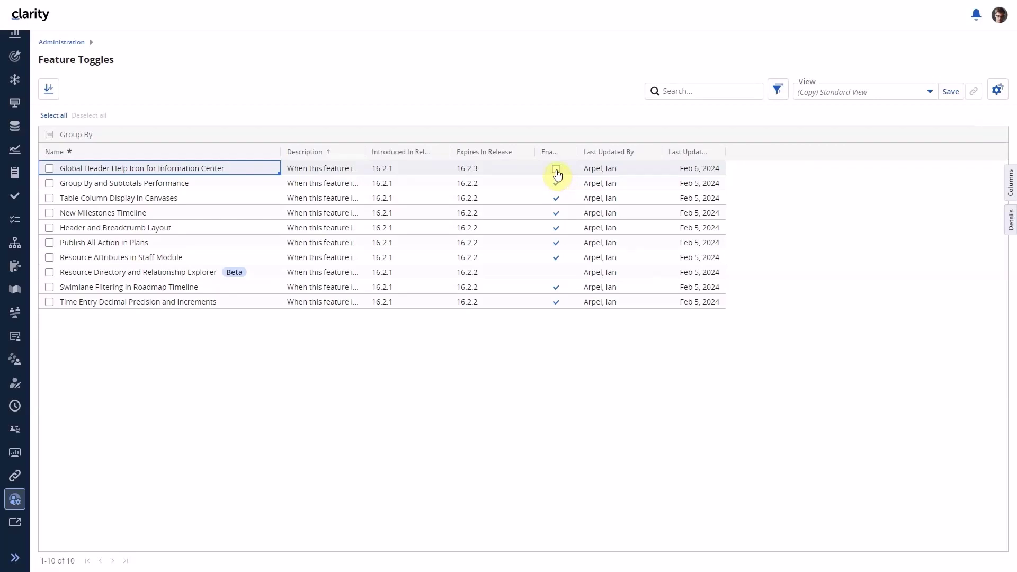
Tick Enabled for Global Header Help Icon for Information Center and try the new header ? icon
click(557, 170)
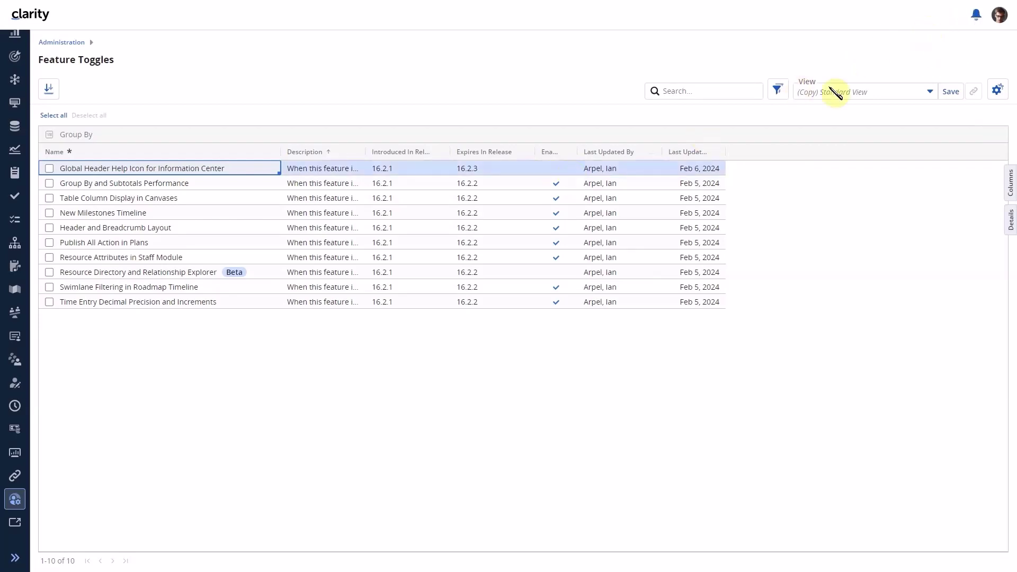
click(556, 169)
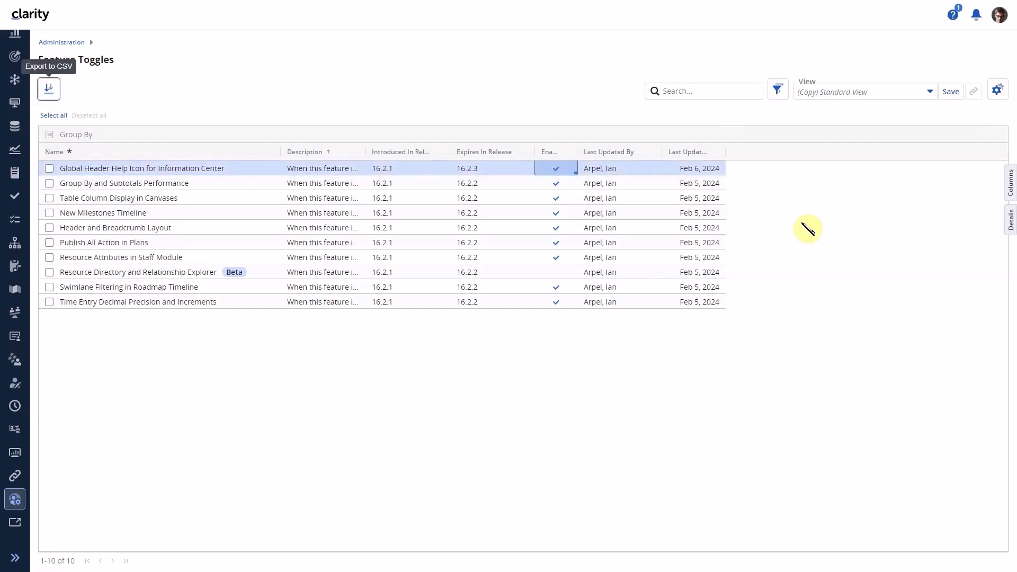
click(956, 31)
From the header ? icon's Information Center, open Help to show the FeatureToggle help page
click(955, 22)
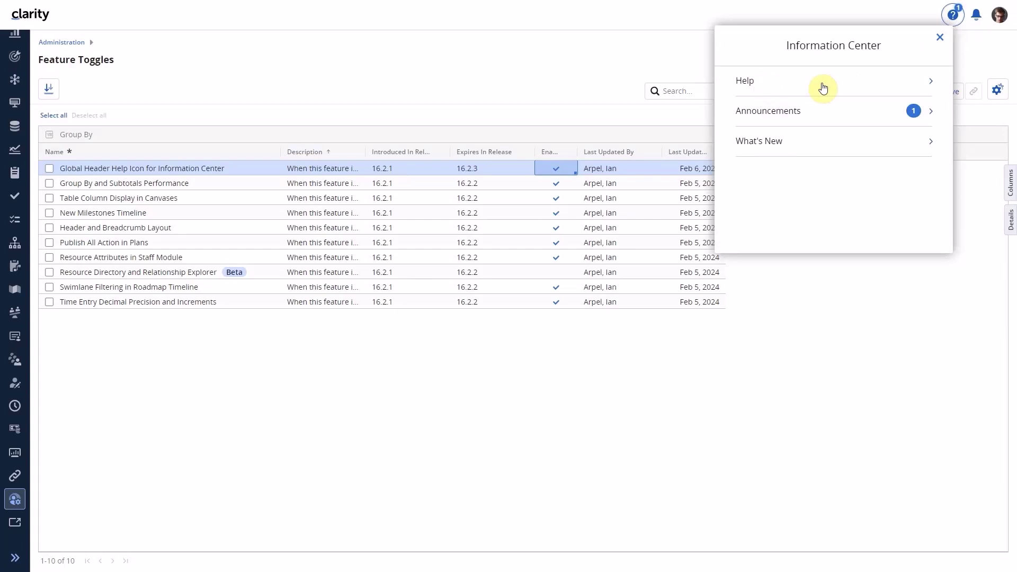
click(823, 88)
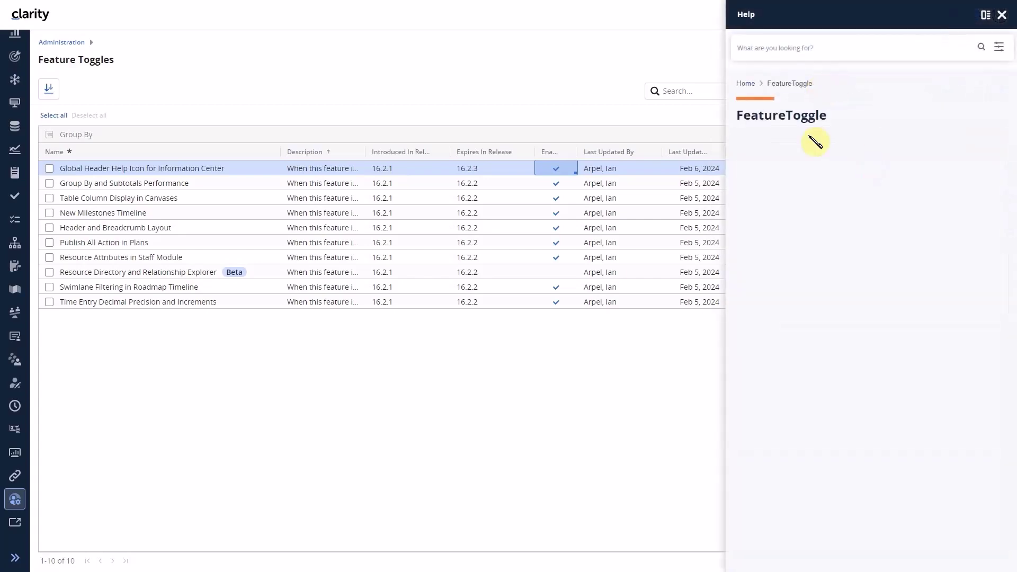
scroll(17, 74, up, 3)
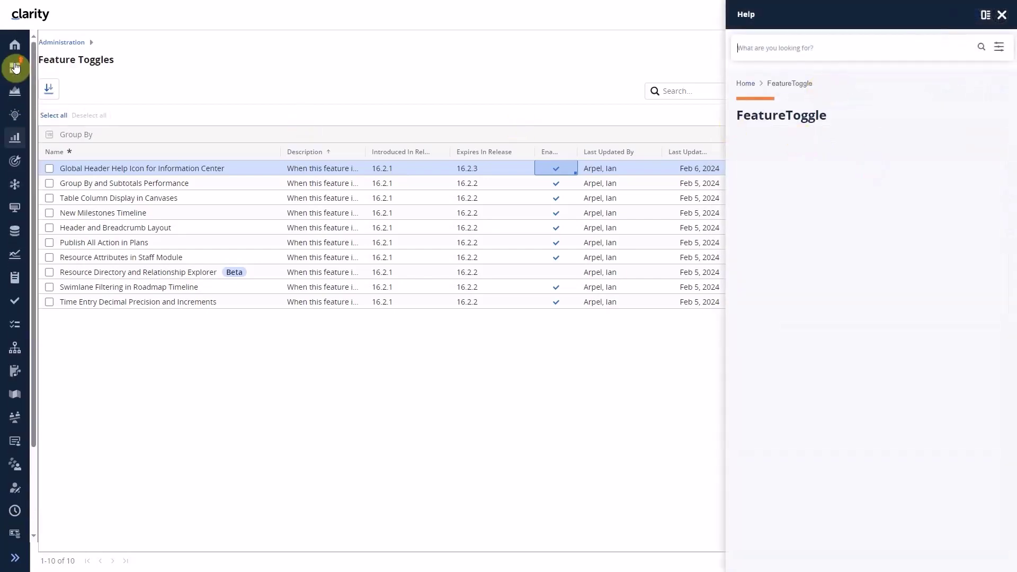
Go through Projects to the Ideas page, close the Help panel, and reopen the Information Center
click(16, 67)
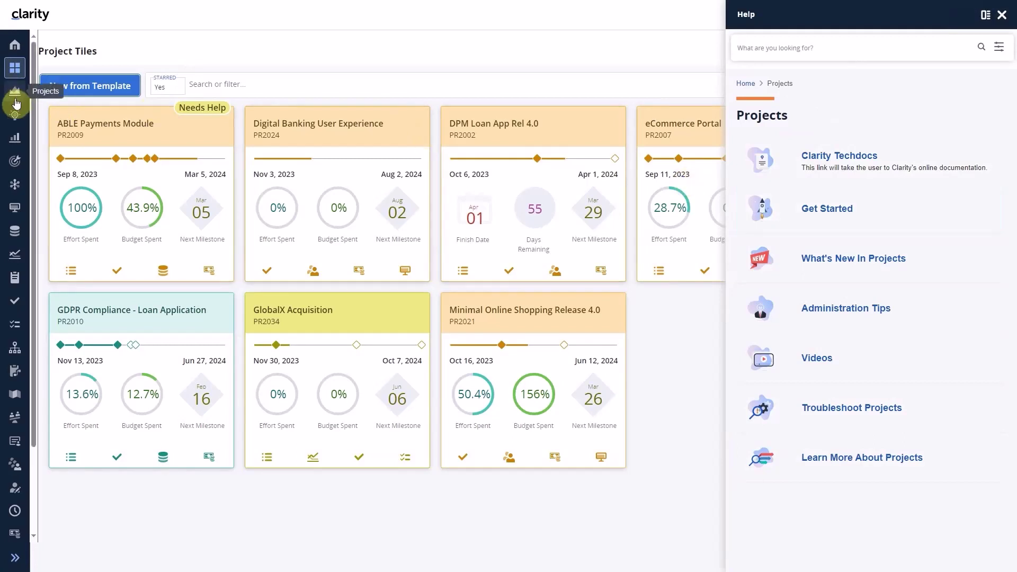
click(13, 115)
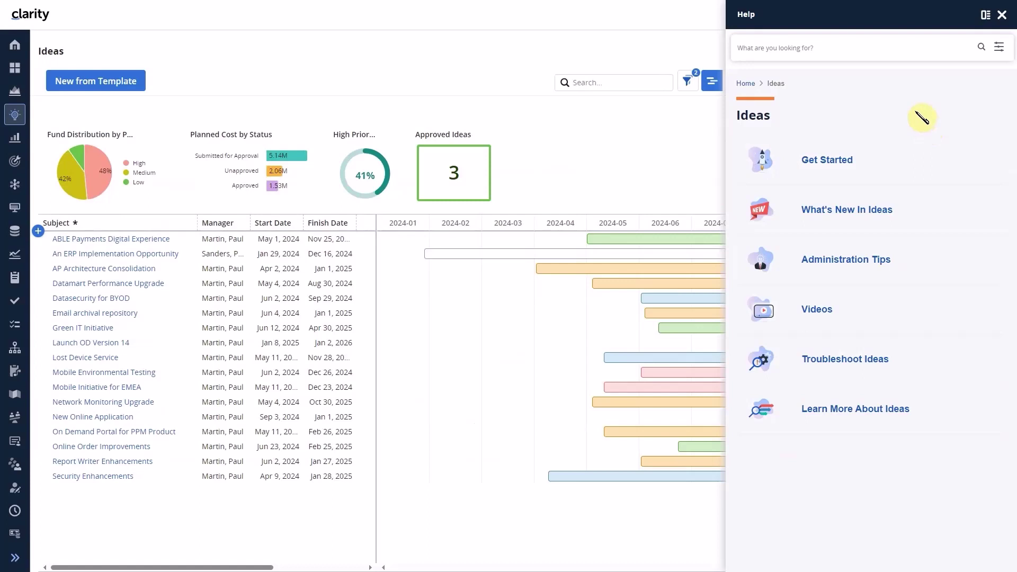
click(1002, 14)
click(953, 16)
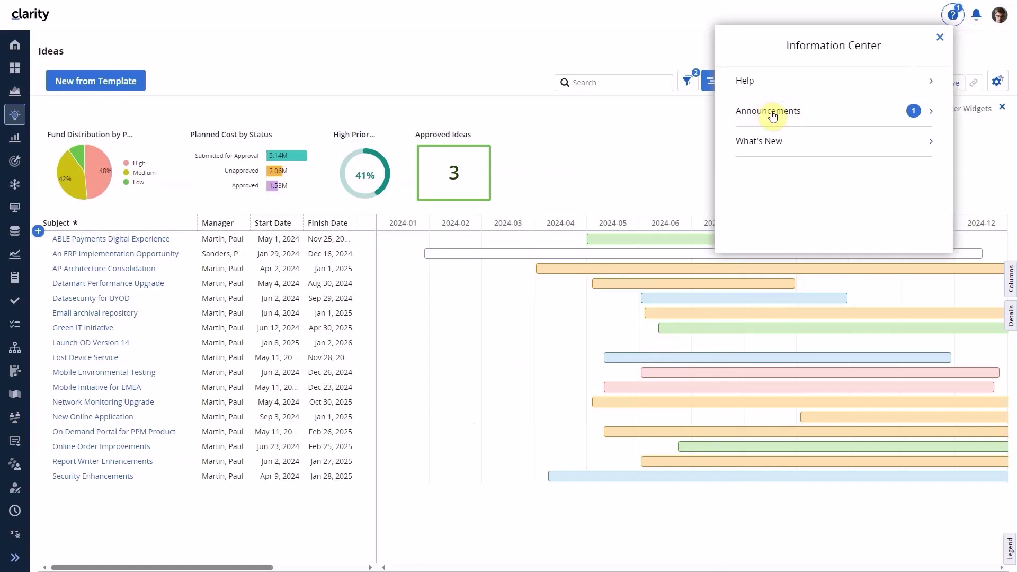
View the Clarity 16.2.1 Supportability Training announcement, then go back to the Information Center list
click(771, 113)
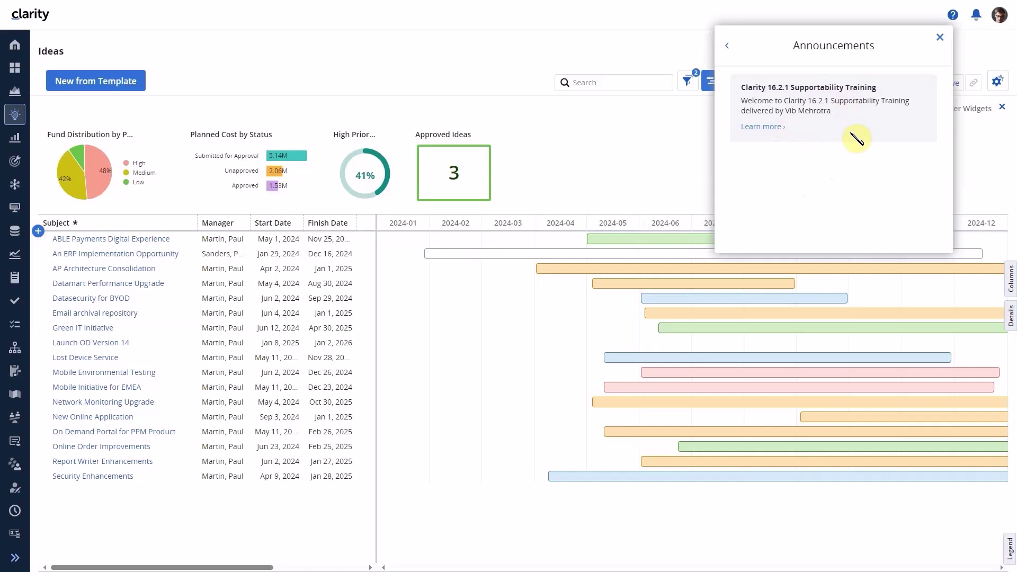
click(729, 47)
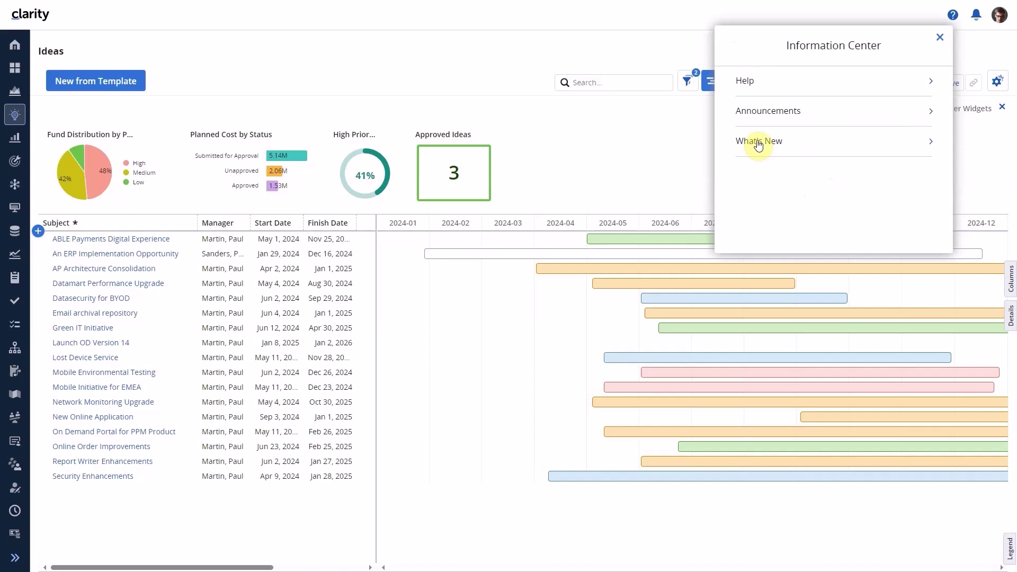
View the What's New In This Release videos, close the panel, and show the profile menu
click(759, 145)
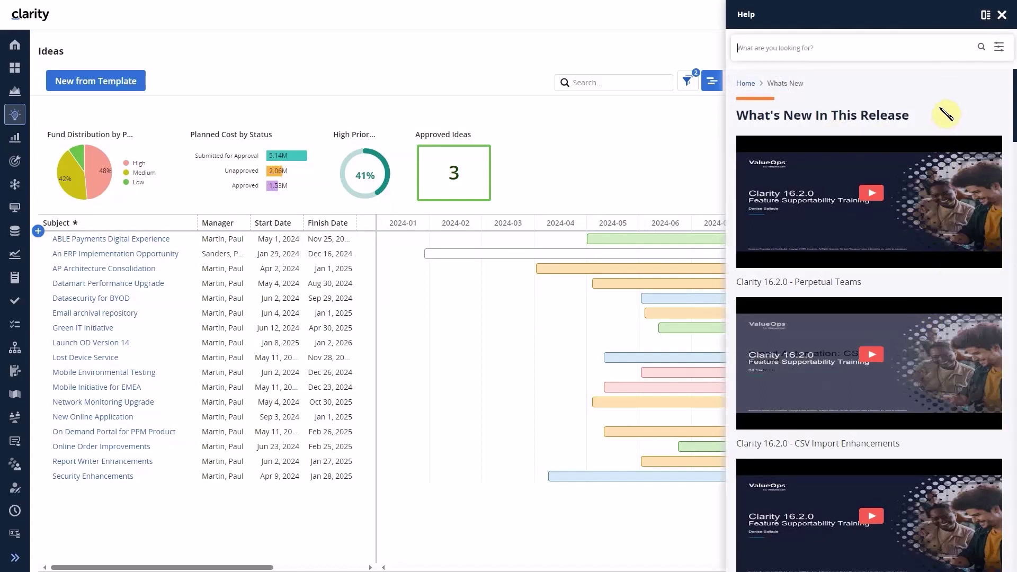
click(1001, 17)
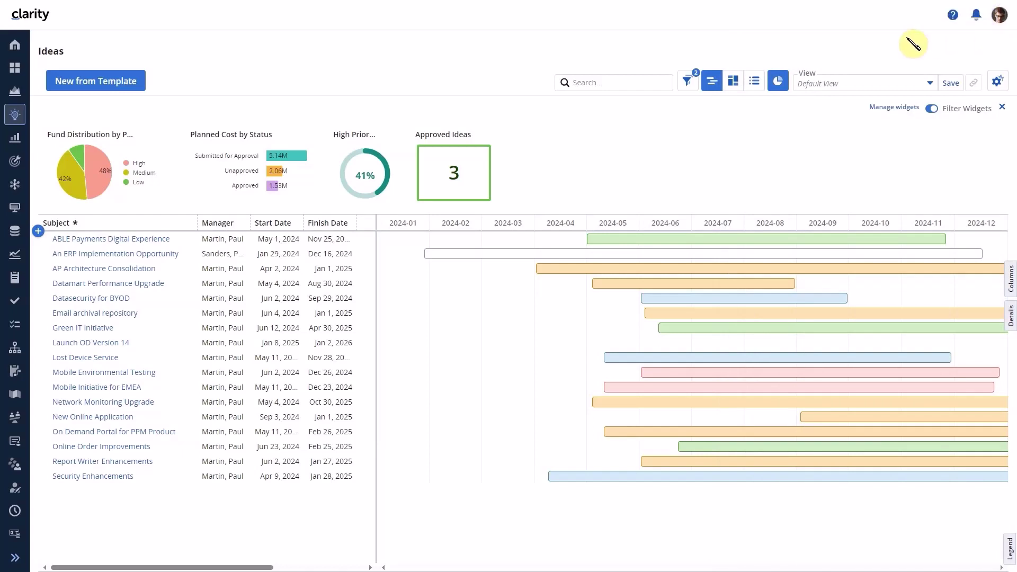
click(1000, 15)
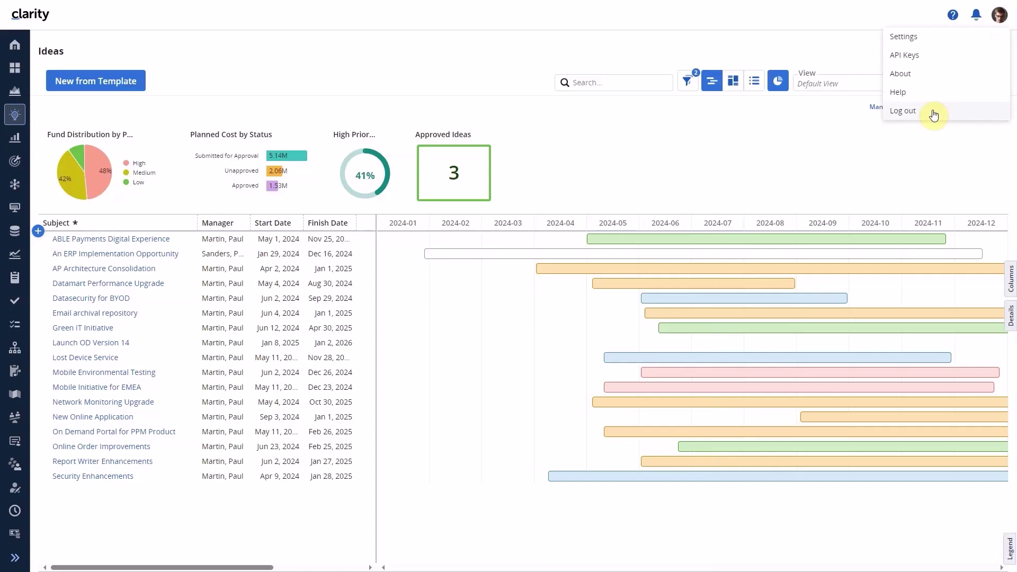
Log out of the administrator account and sign in under a regular user's username
click(934, 112)
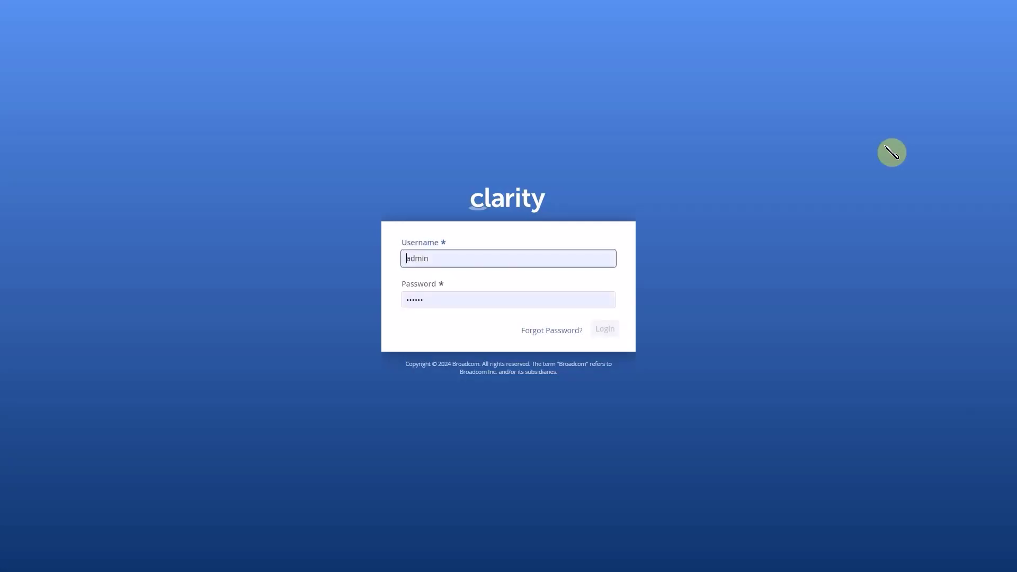
double_click(414, 258)
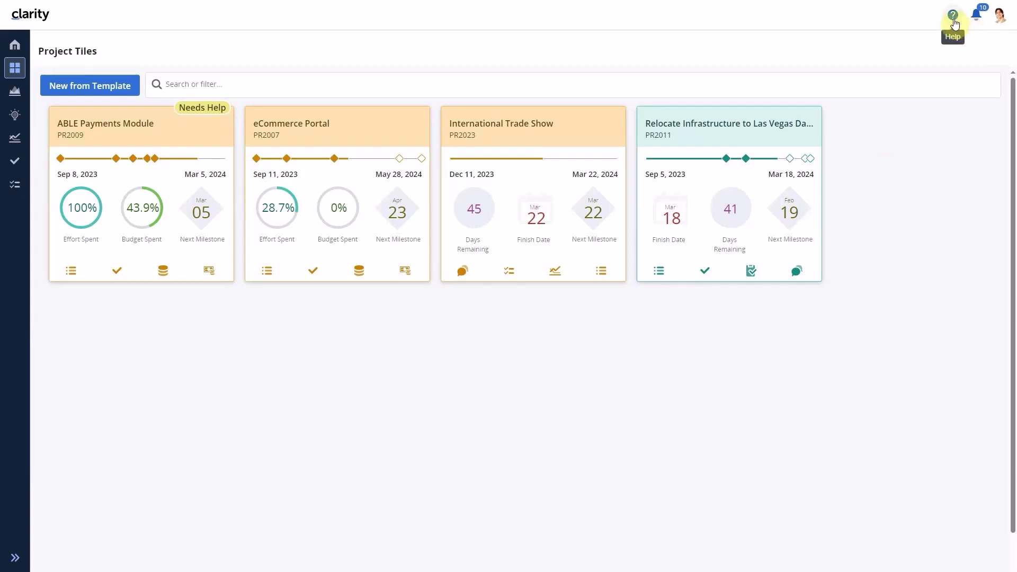
As the regular user, view the Projects help panel, close it, and show the profile menu
click(953, 21)
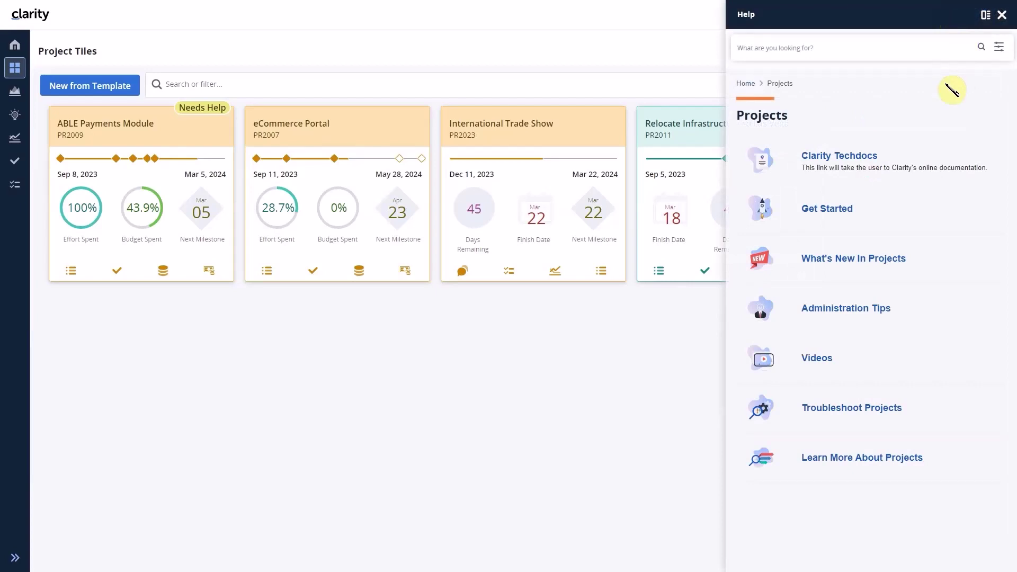
click(1002, 15)
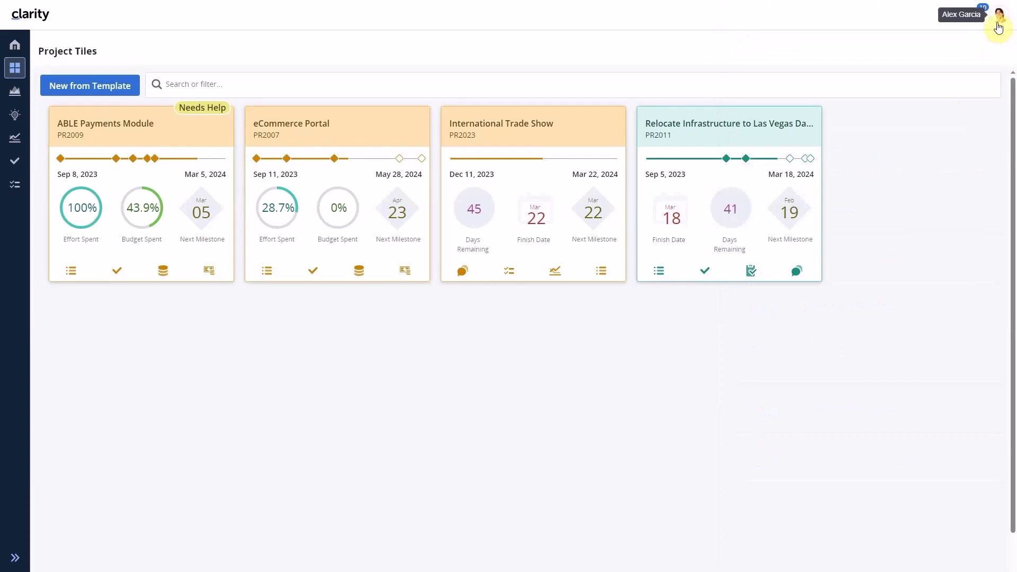
click(1001, 15)
Log out, sign in with a different admin username, and show that user's Announcements list
click(908, 91)
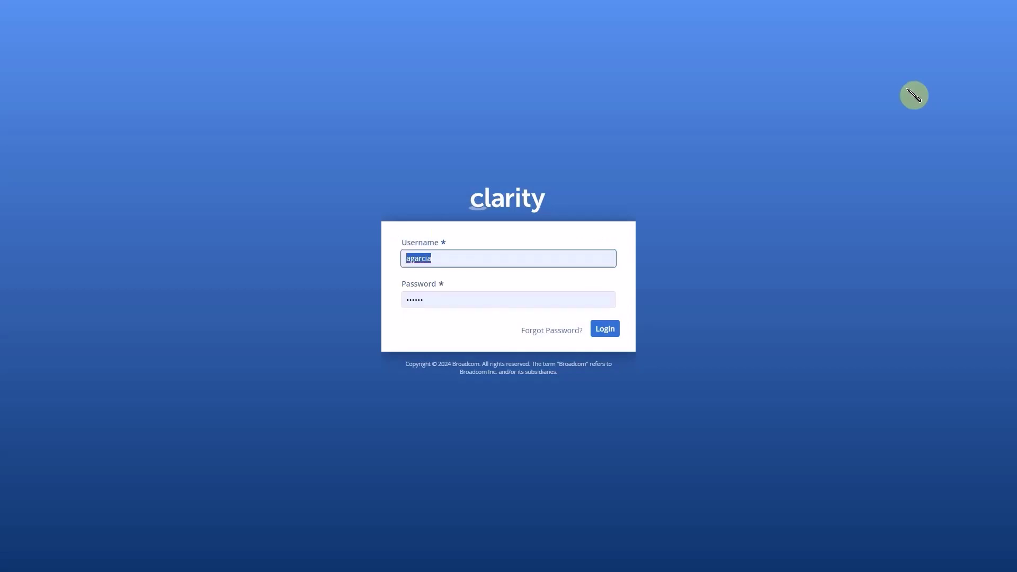
click(431, 258)
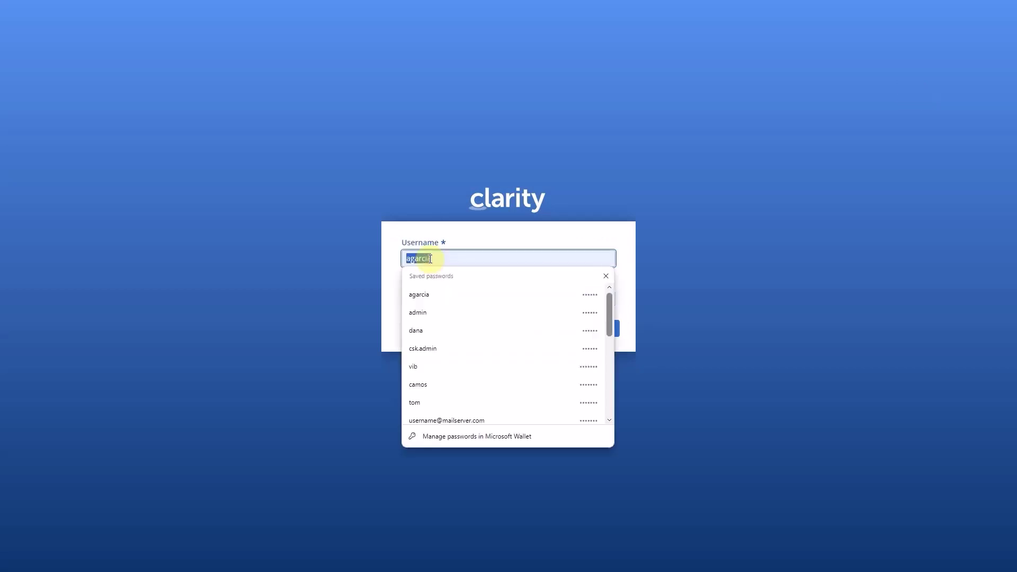
text(csk)
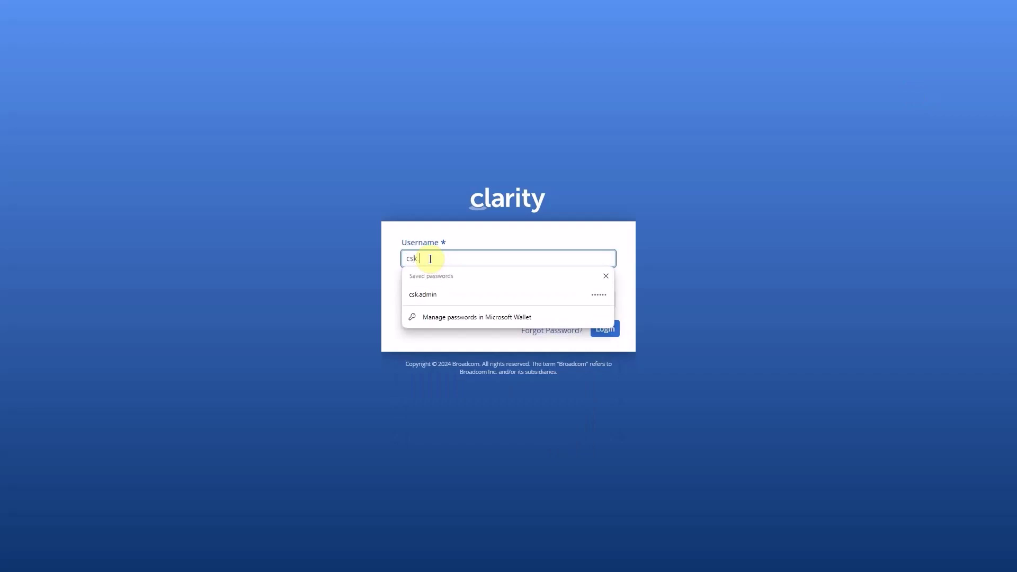
text(.adminin)
key(Return)
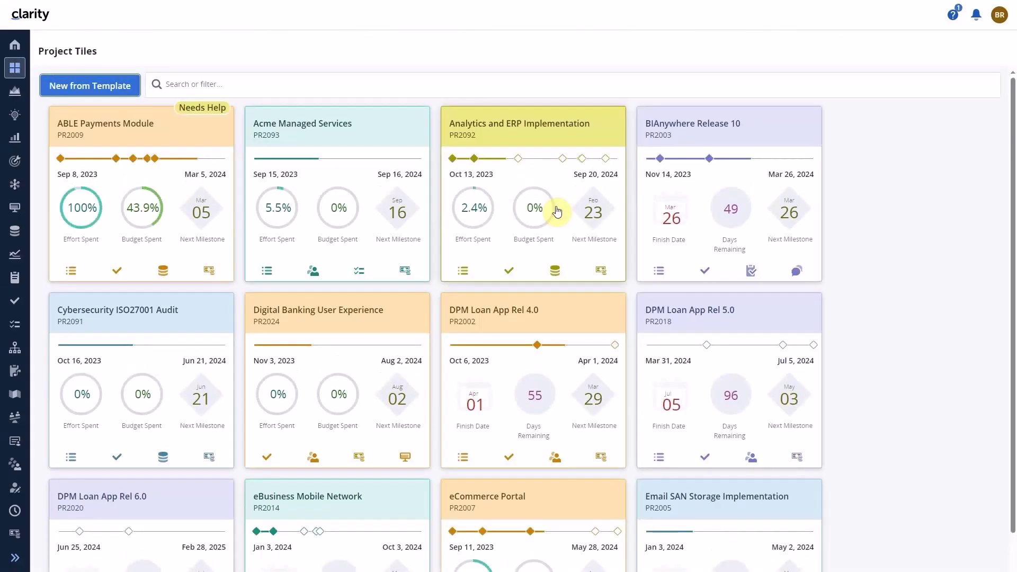
click(954, 20)
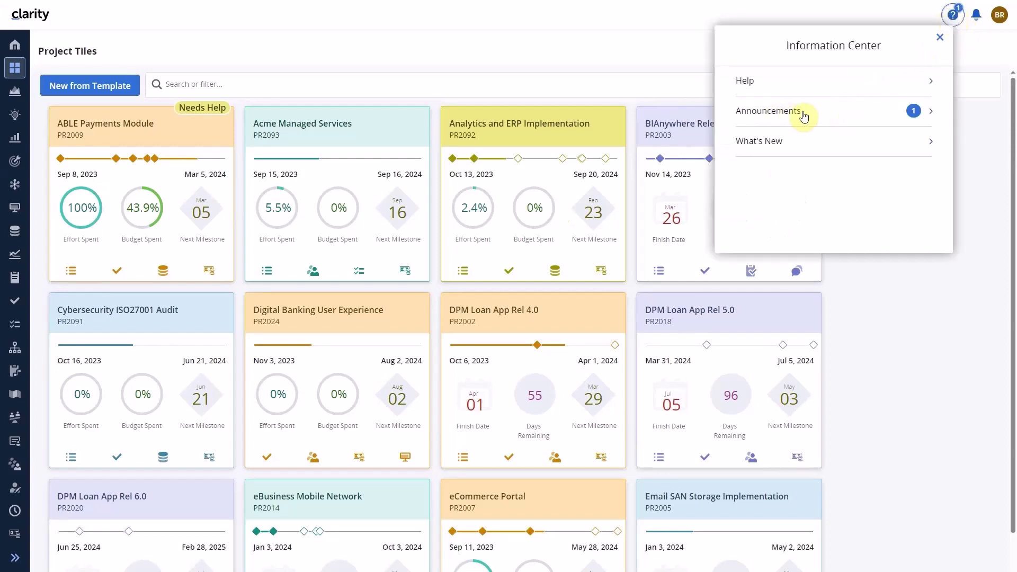
click(804, 117)
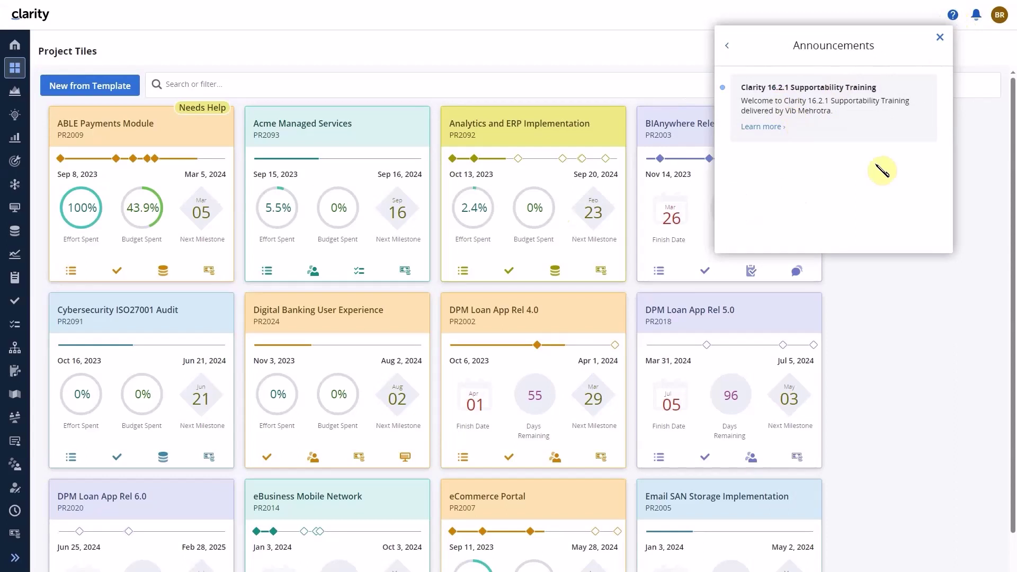